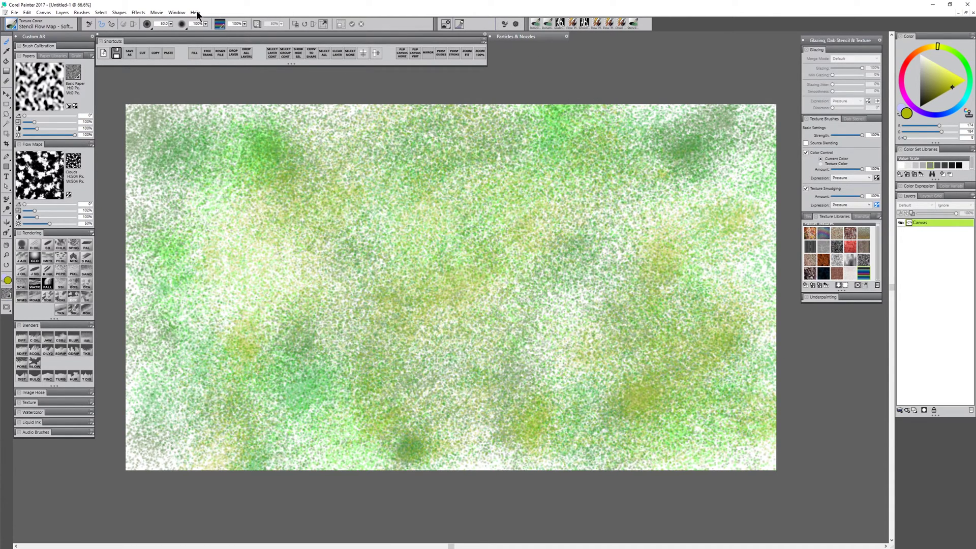
- Open the Palette Drawers and browse the texture library thumbnails
left_click(180, 14)
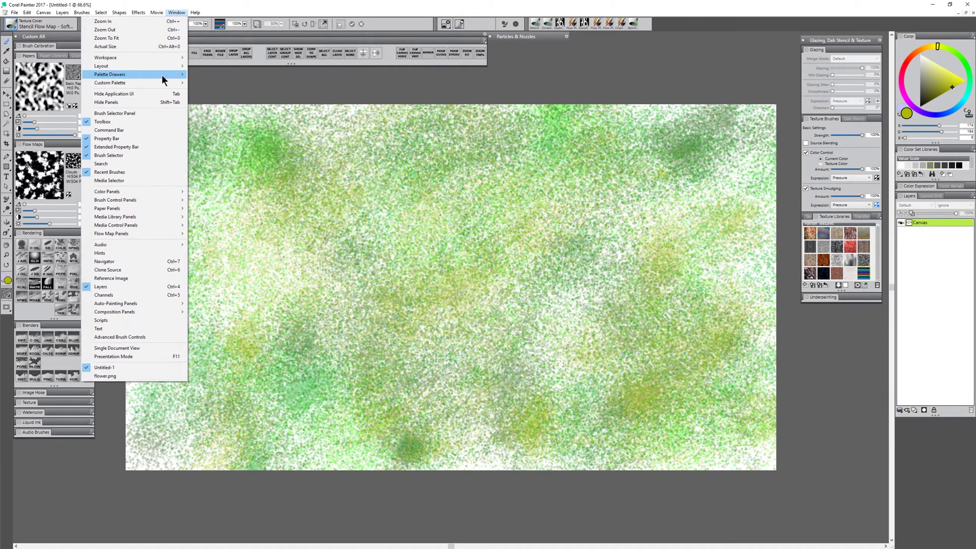
mouse_move(163, 74)
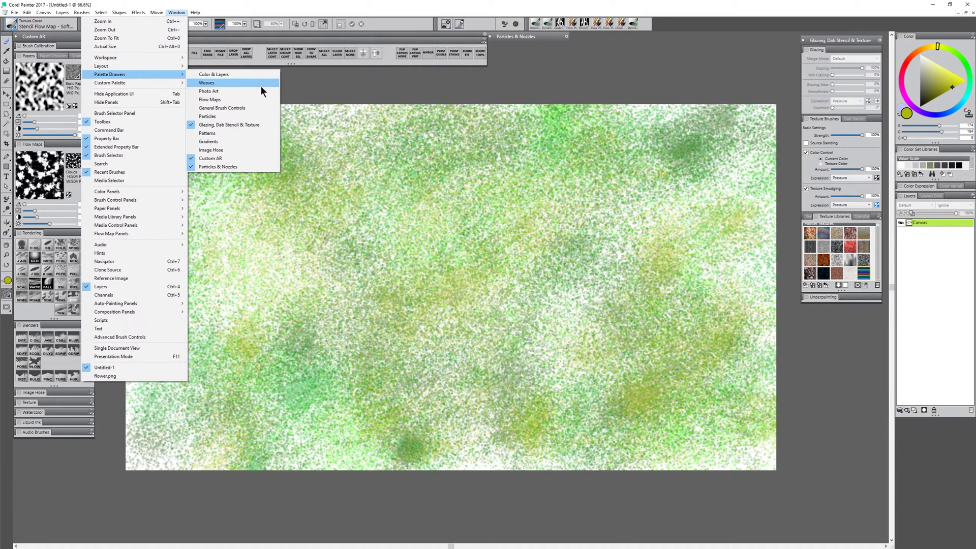
left_click(843, 41)
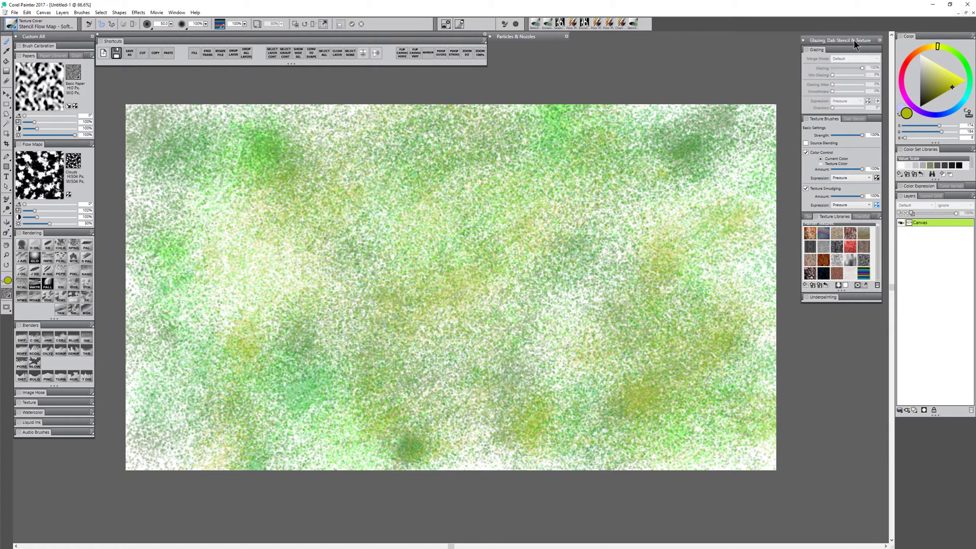
left_click(809, 216)
left_click(835, 216)
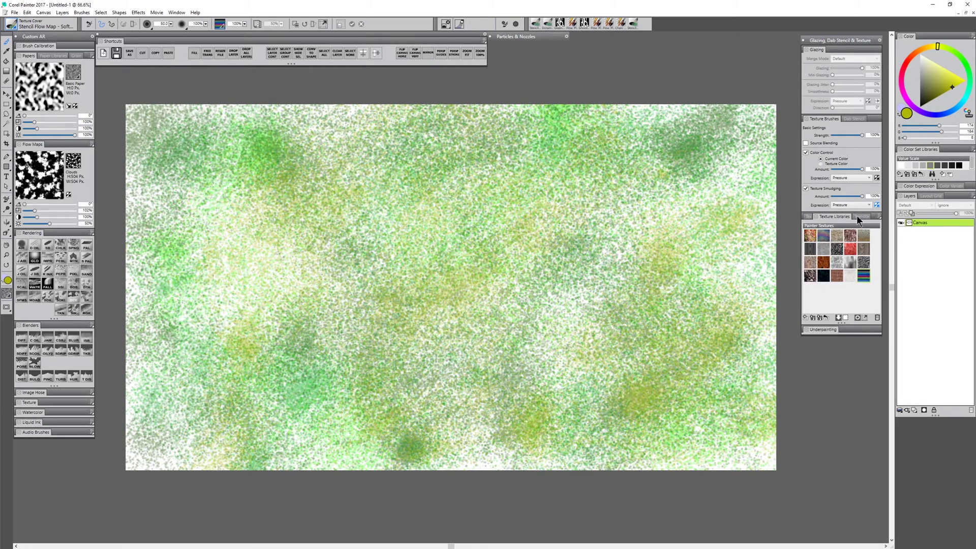
- Show the current texture's settings, add an empty Layer 1, and switch to flower.png
left_click(855, 217)
left_click(809, 217)
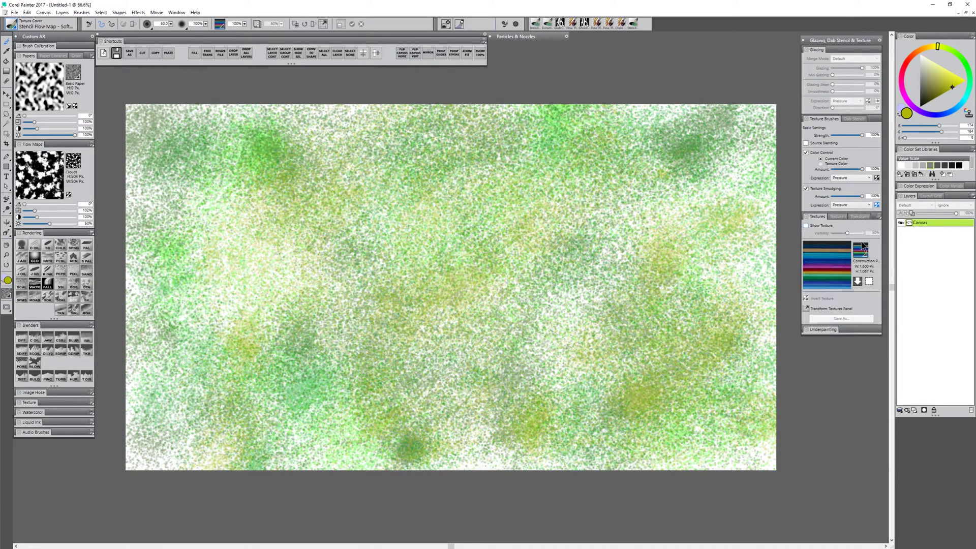
left_click(924, 411)
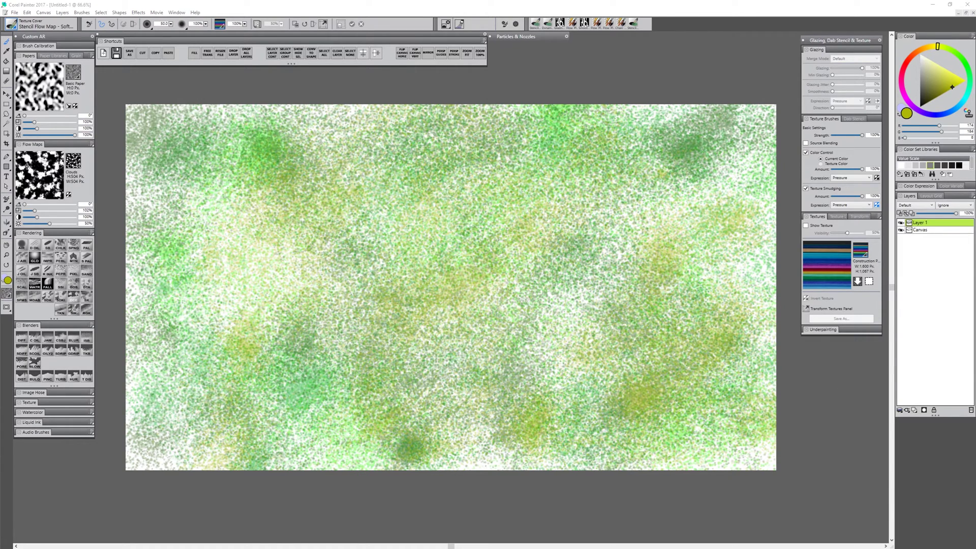
left_click_drag(401, 8, 370, 195)
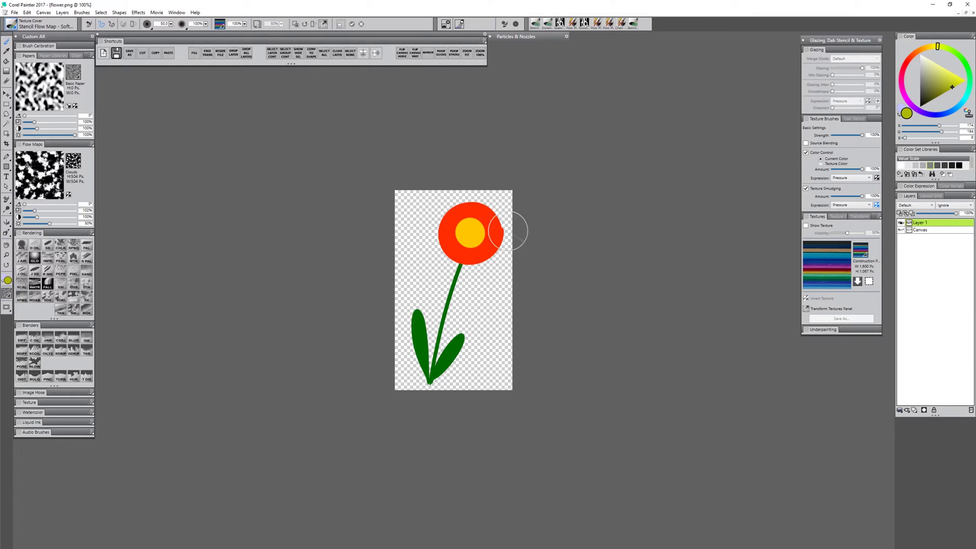
- Hide the Canvas layer so the red flower sits on transparency
left_click(901, 230)
left_click(902, 229)
left_click(901, 228)
left_click(901, 229)
- Save the flower image as a PNG with Save Alpha on
key("ctrl+shift+s")
left_click(87, 262)
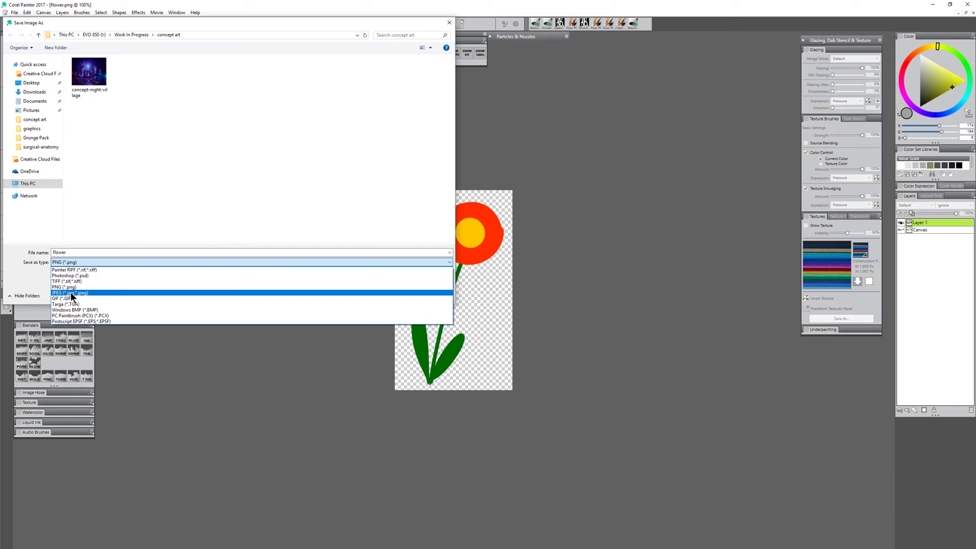
left_click(116, 231)
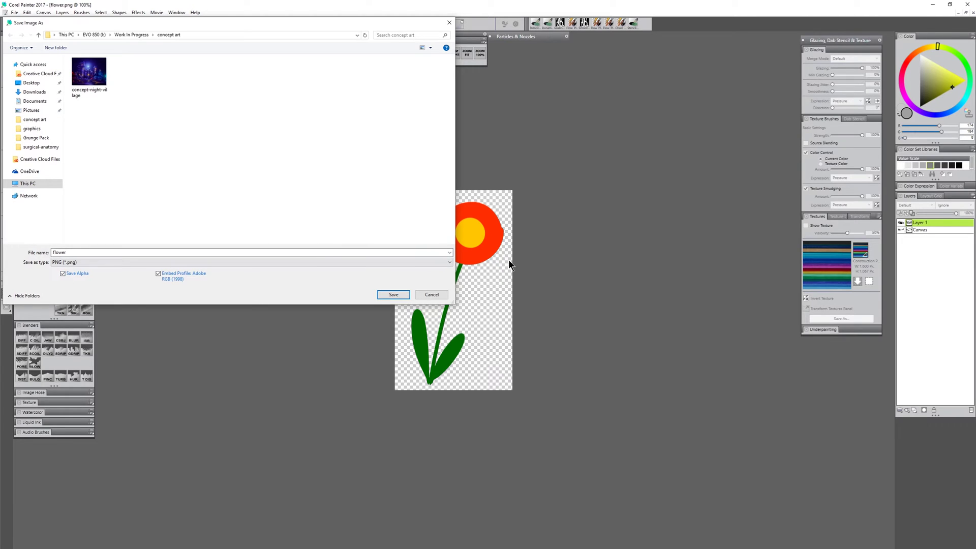
left_click(402, 295)
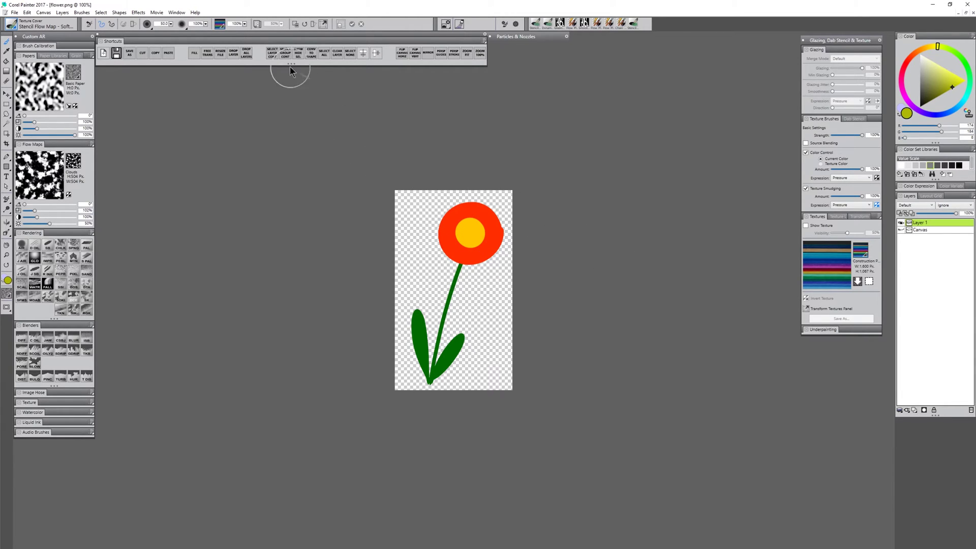
- Select the entire flower image and capture it as a texture named 'Flower'
left_click(105, 13)
left_click(100, 21)
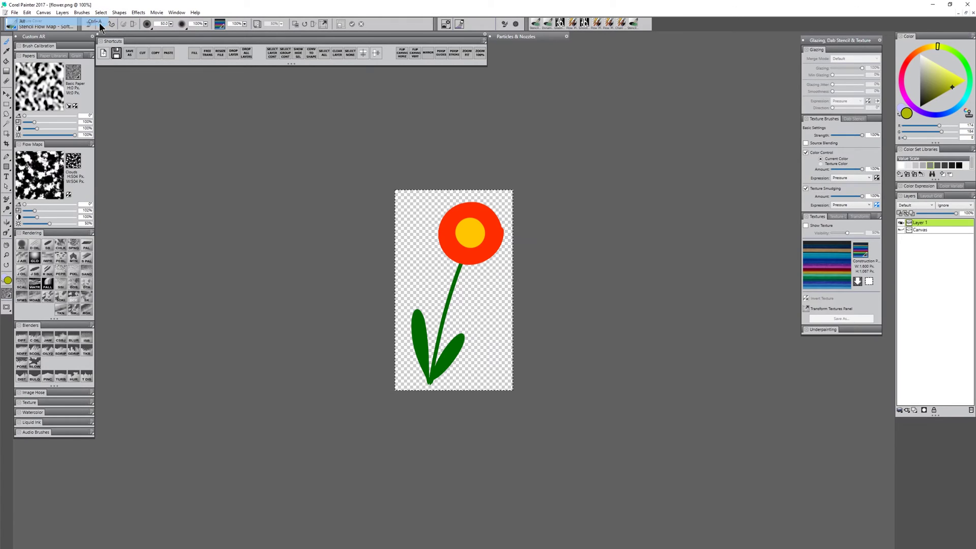
left_click(878, 217)
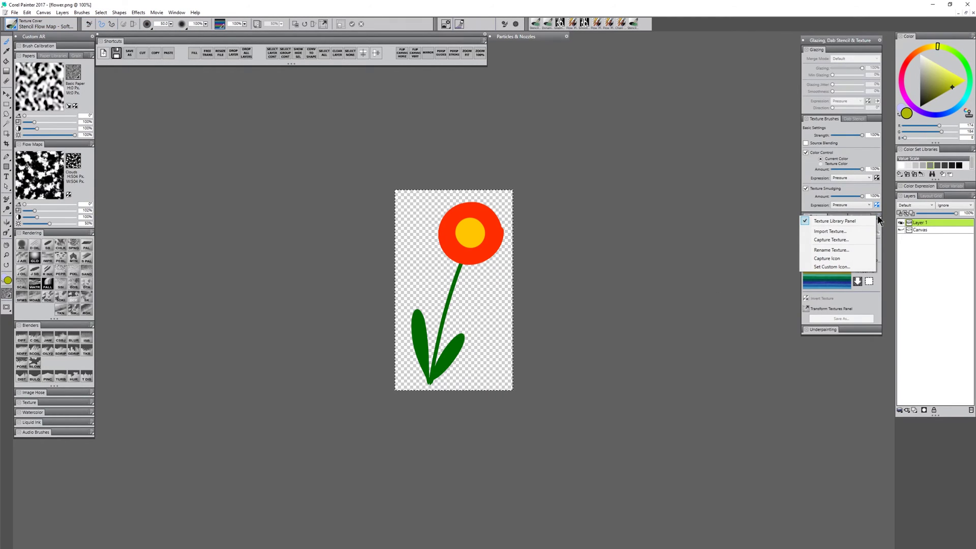
left_click(839, 243)
type("Flower")
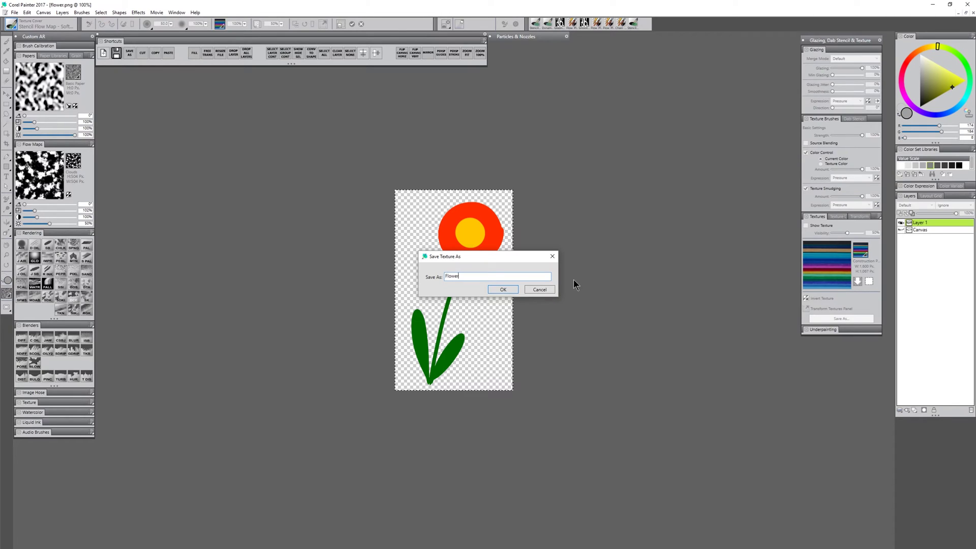
left_click(501, 290)
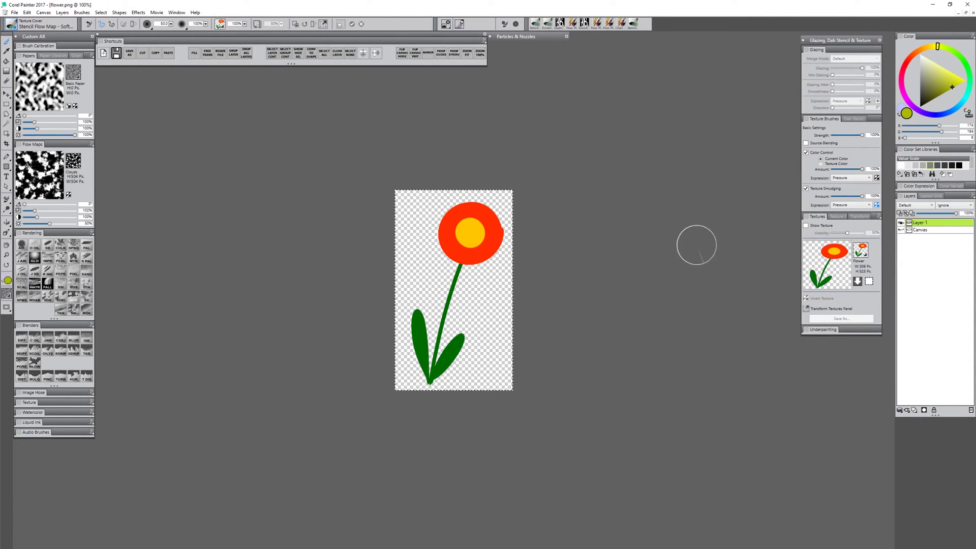
- Check the new Flower texture in the library and return to its settings
left_click(836, 216)
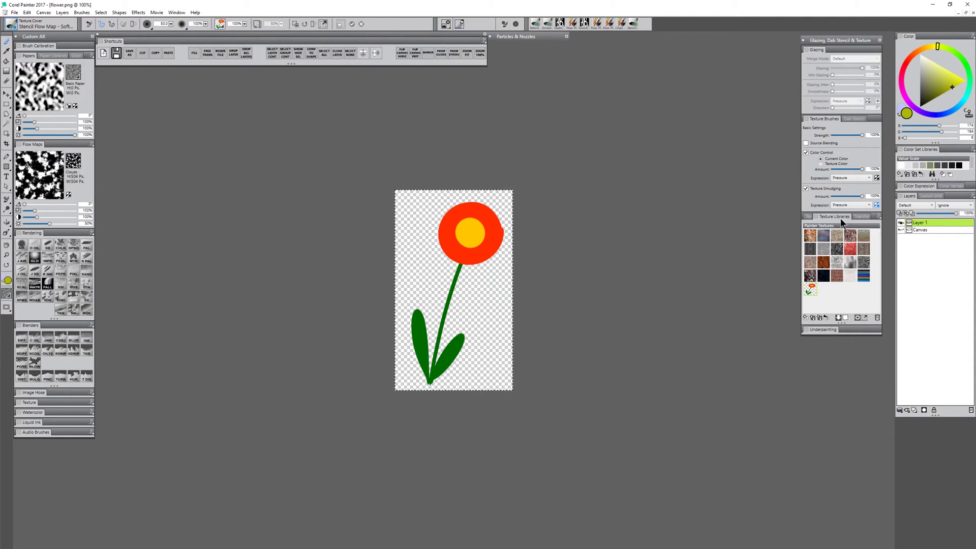
left_click(808, 217)
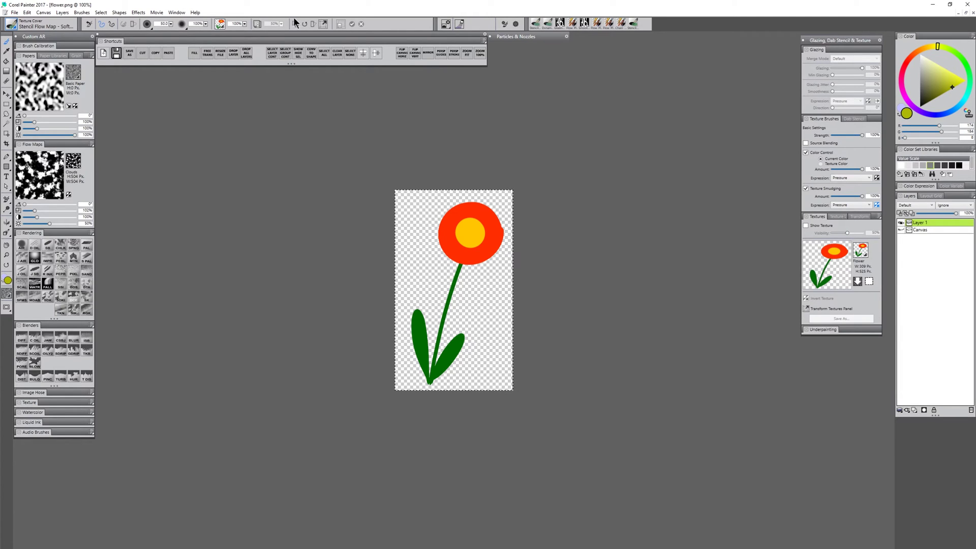
left_click(177, 13)
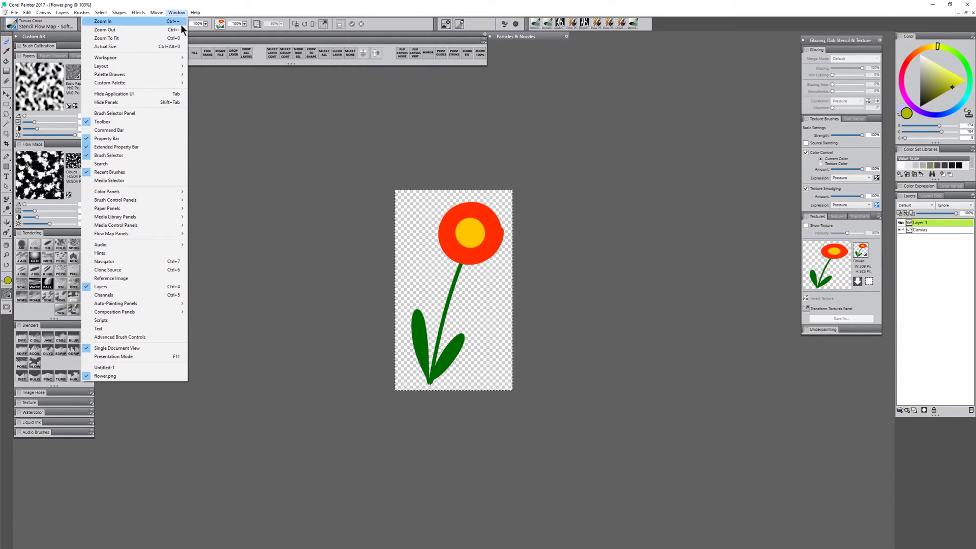
- In Untitled-1, select the Flower texture and turn on Show Texture
left_click(128, 367)
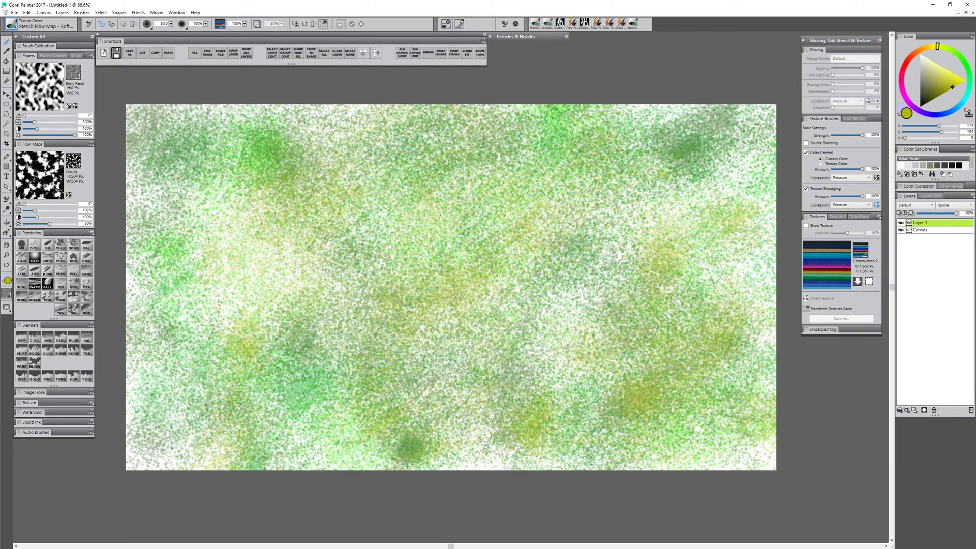
left_click(837, 216)
left_click(811, 291)
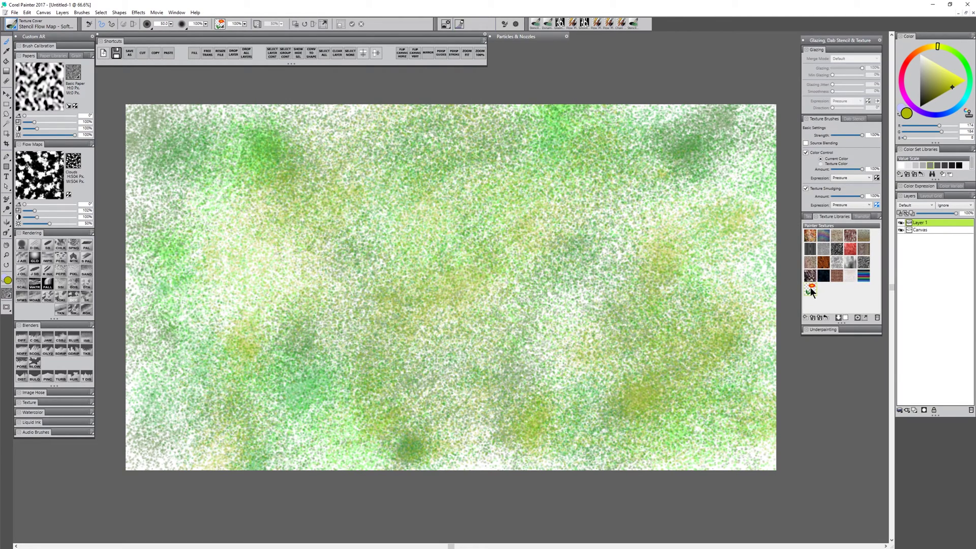
left_click(810, 218)
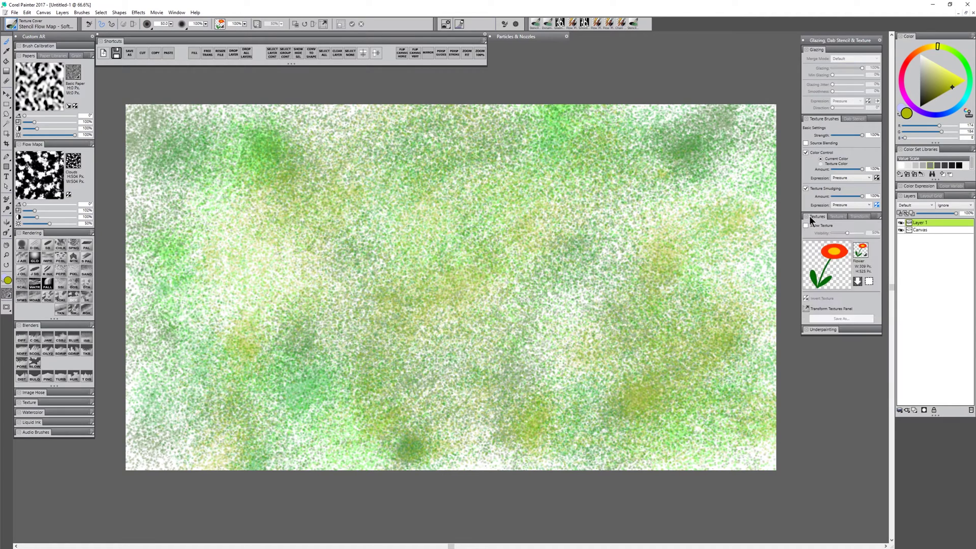
left_click(806, 226)
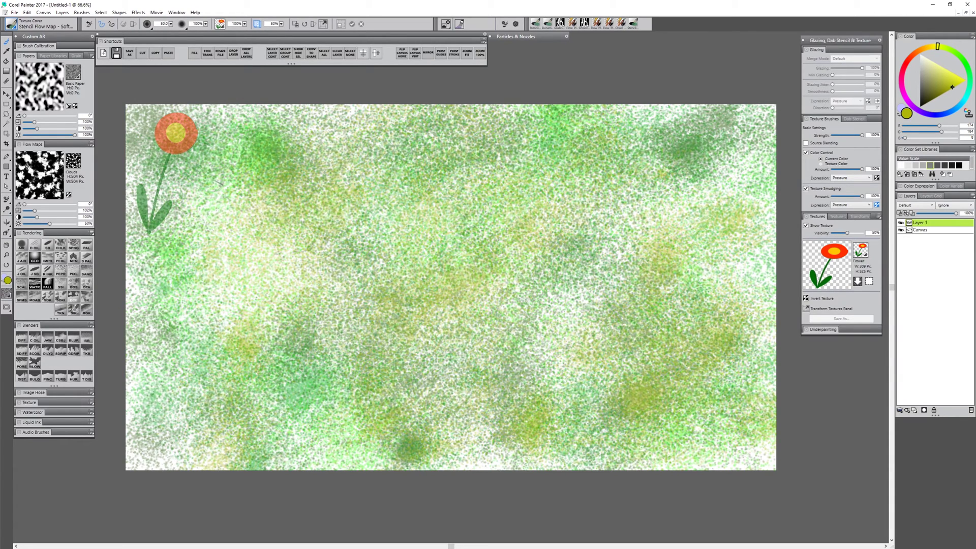
- Move the Flower texture toward the canvas centre and enlarge it
left_click(296, 24)
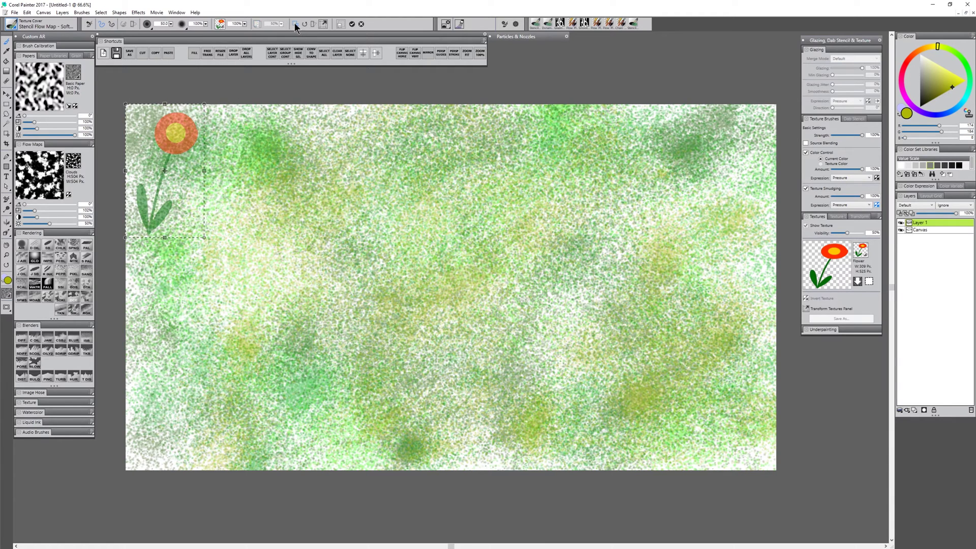
left_click_drag(179, 129, 422, 198)
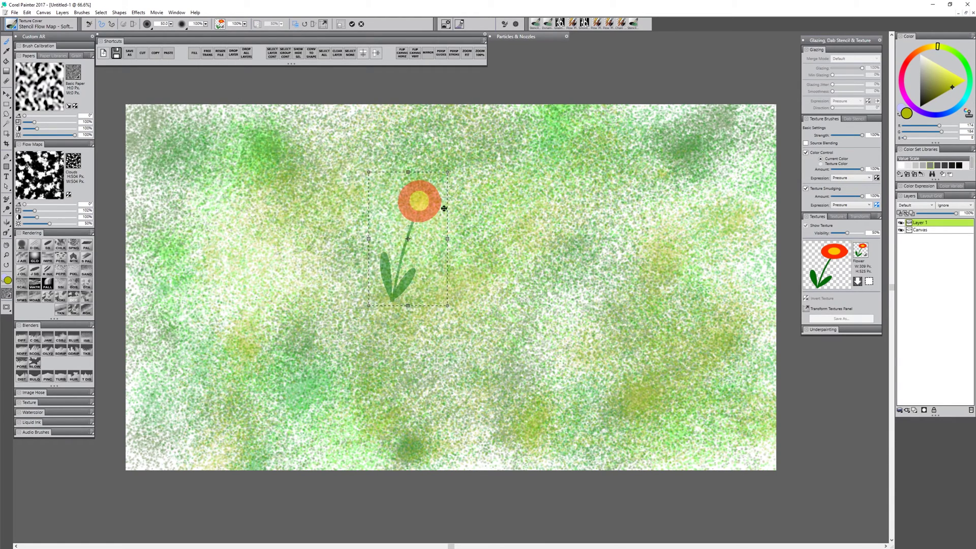
left_click_drag(447, 305, 526, 441)
left_click_drag(464, 249, 462, 221)
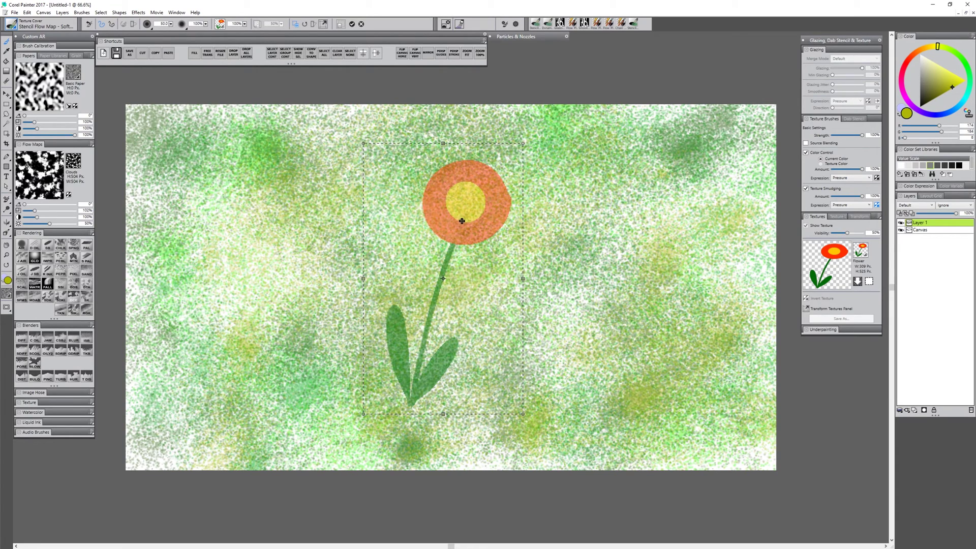
- Commit the texture transform, dismiss the warning, and hide the texture overlay
left_click(352, 24)
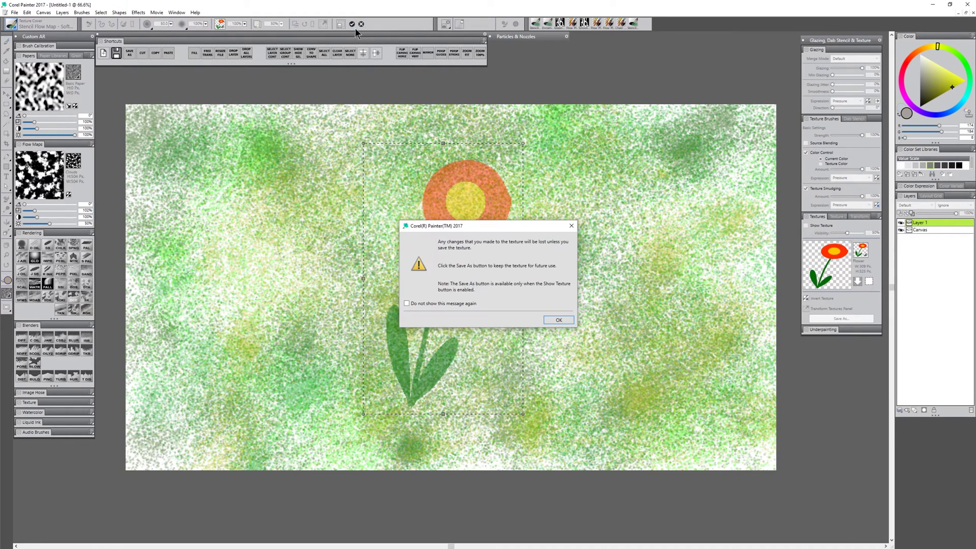
key("Return")
left_click(805, 225)
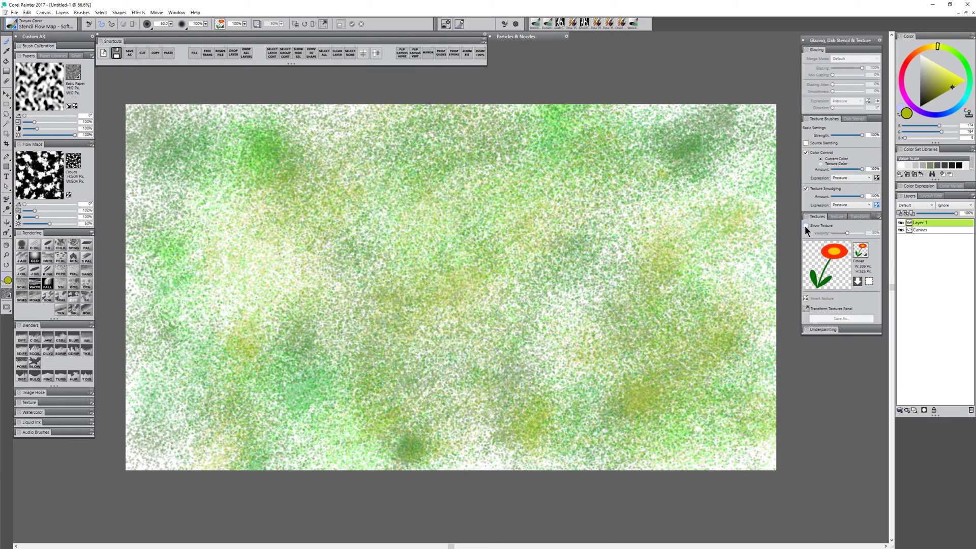
- Try a crimson flower with the Dynamic Speckle brush, then undo it
left_click(11, 26)
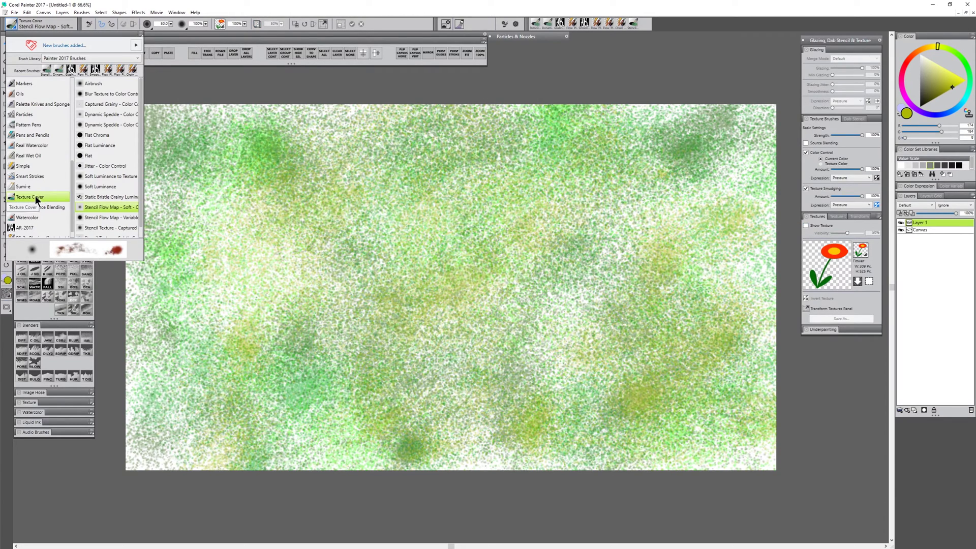
left_click(127, 116)
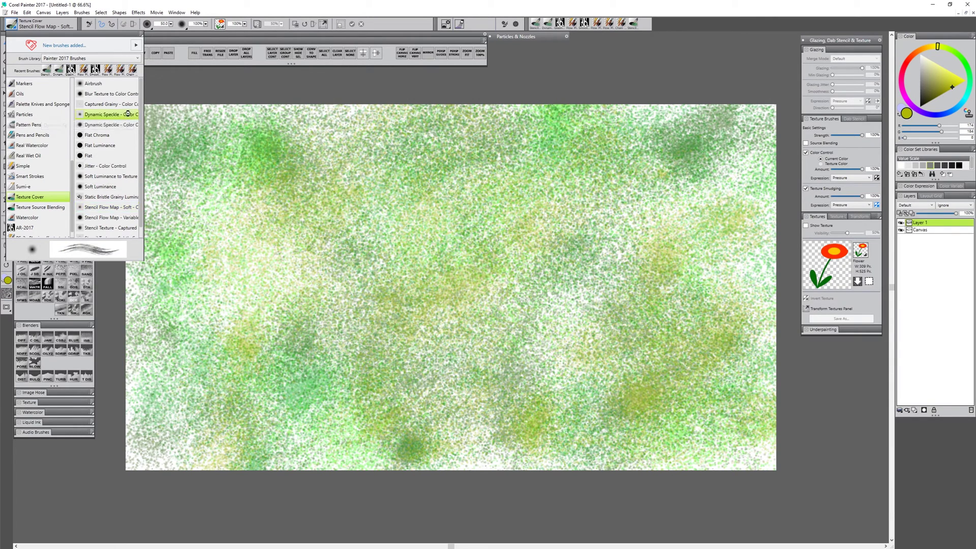
left_click(903, 81)
mouse_move(444, 274)
left_mouse_down()
mouse_move(475, 206)
mouse_move(443, 269)
mouse_move(483, 224)
mouse_move(432, 178)
mouse_move(498, 173)
mouse_move(437, 213)
mouse_move(457, 235)
mouse_move(409, 379)
mouse_move(397, 310)
mouse_move(414, 387)
mouse_move(455, 343)
left_mouse_up()
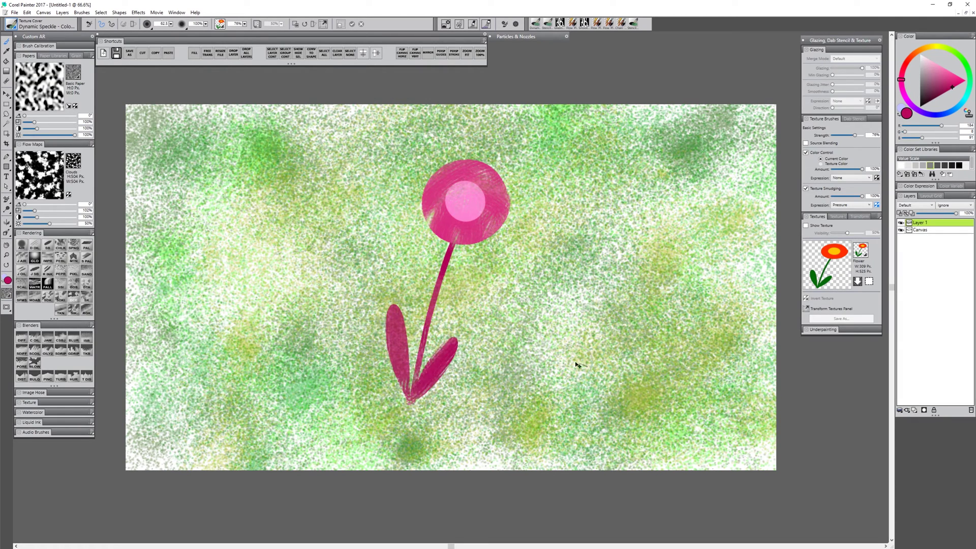
key("ctrl+z")
key("ctrl+z")
key("ctrl+z")
key("ctrl+z")
key("ctrl+z")
key("ctrl+z")
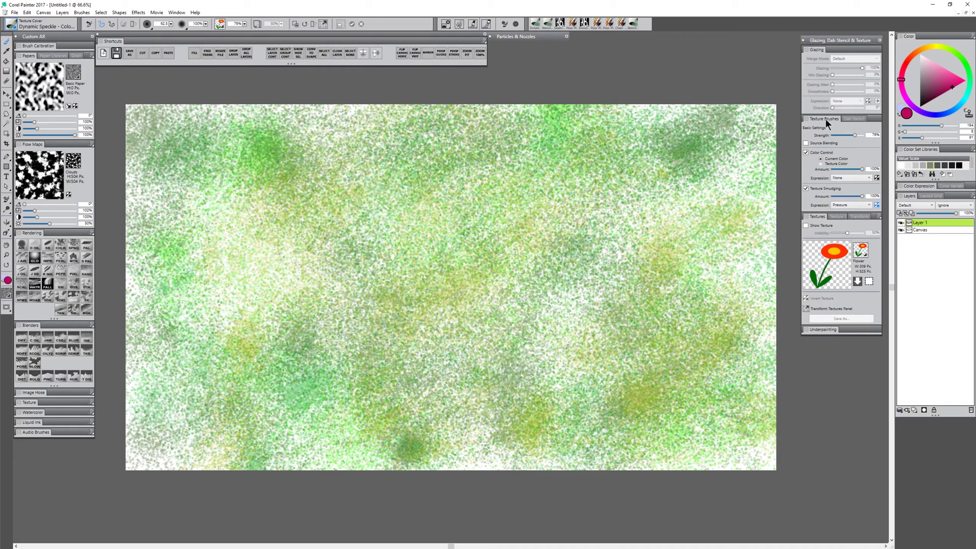
- With Color Control off, paint the flower in its texture colours on Layer 1
left_click(806, 153)
mouse_move(427, 224)
left_mouse_down()
mouse_move(483, 211)
mouse_move(458, 226)
mouse_move(433, 214)
mouse_move(503, 201)
mouse_move(450, 242)
mouse_move(424, 340)
mouse_move(455, 341)
mouse_move(394, 310)
left_mouse_up()
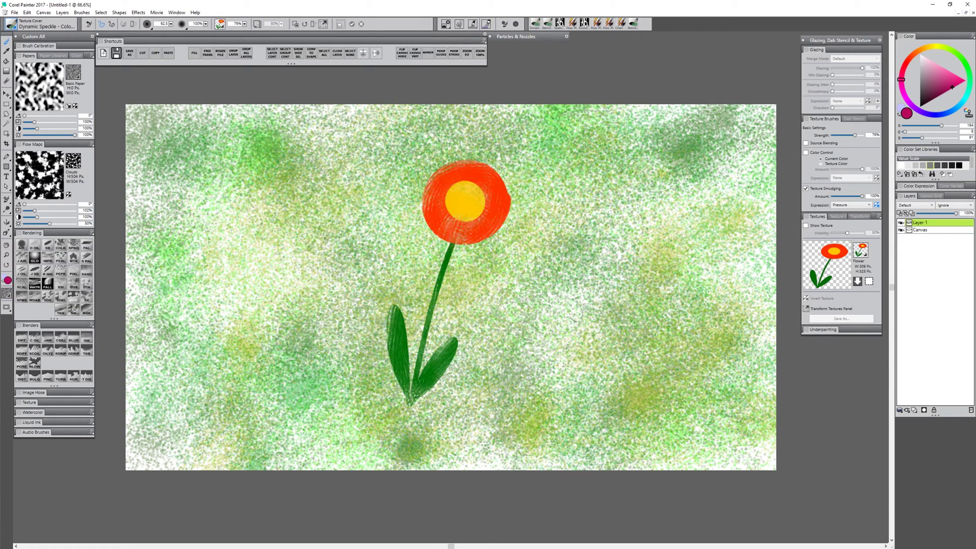
left_click(901, 223)
left_click(901, 223)
- Move Layer 1 right of centre, then try Multiply blending and a blender smear
left_click(7, 95)
left_click_drag(400, 215, 522, 196)
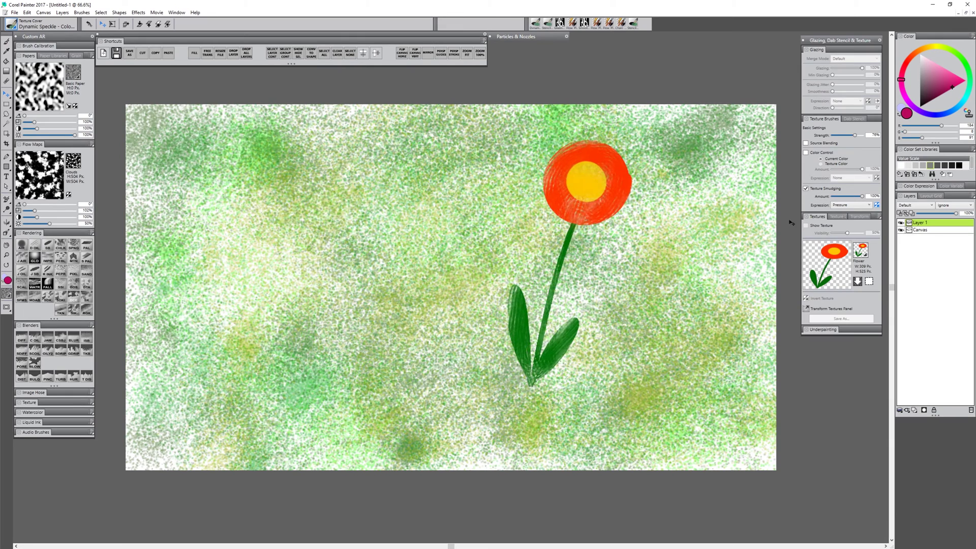
left_click(915, 206)
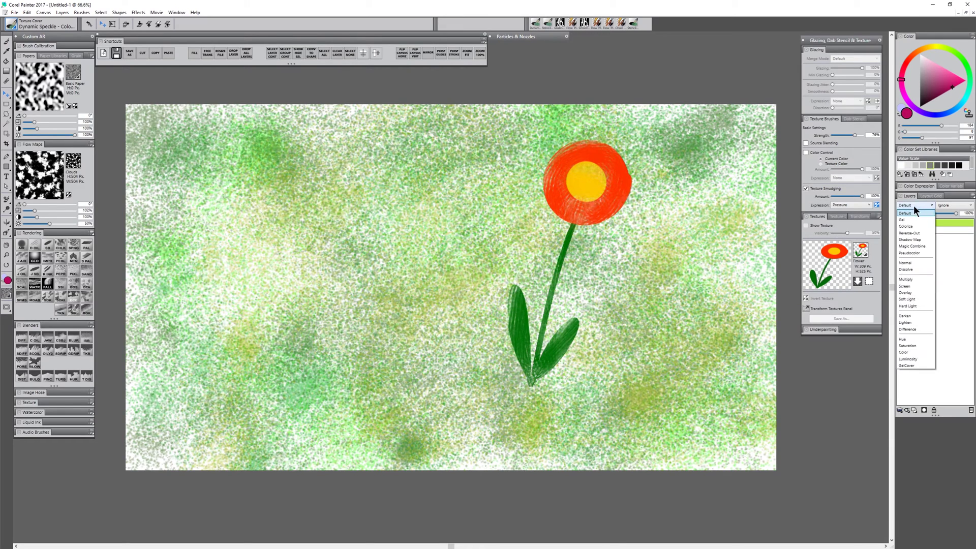
left_click(910, 280)
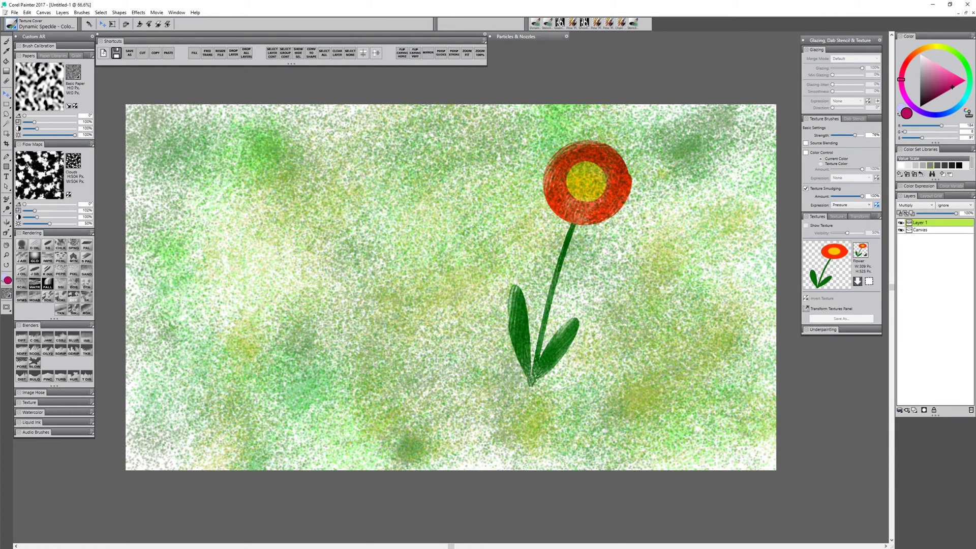
key("b")
mouse_move(557, 157)
left_mouse_down()
mouse_move(549, 178)
mouse_move(556, 219)
mouse_move(631, 219)
mouse_move(620, 148)
mouse_move(560, 147)
mouse_move(567, 241)
left_mouse_up()
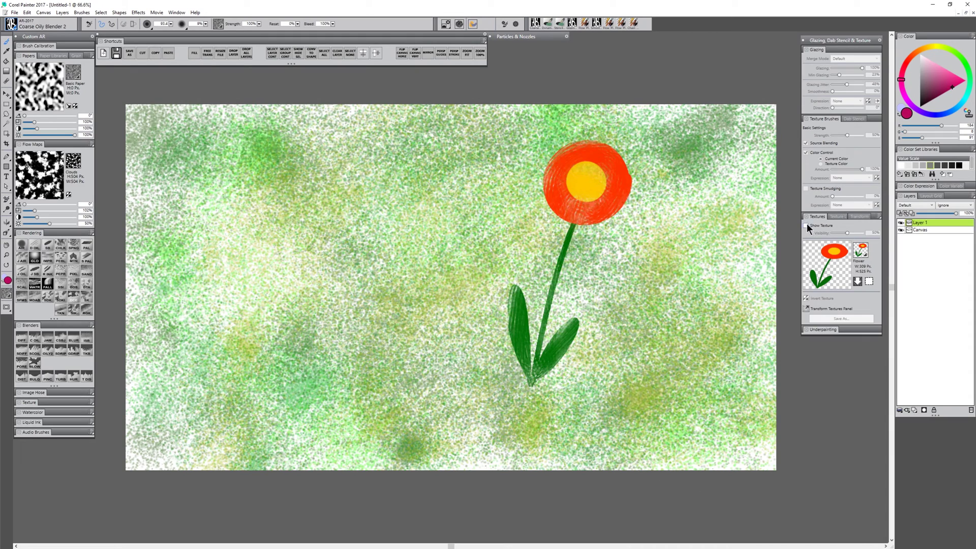
- Show the Flower texture again with Dynamic Speckle and start moving it left
left_click(805, 225)
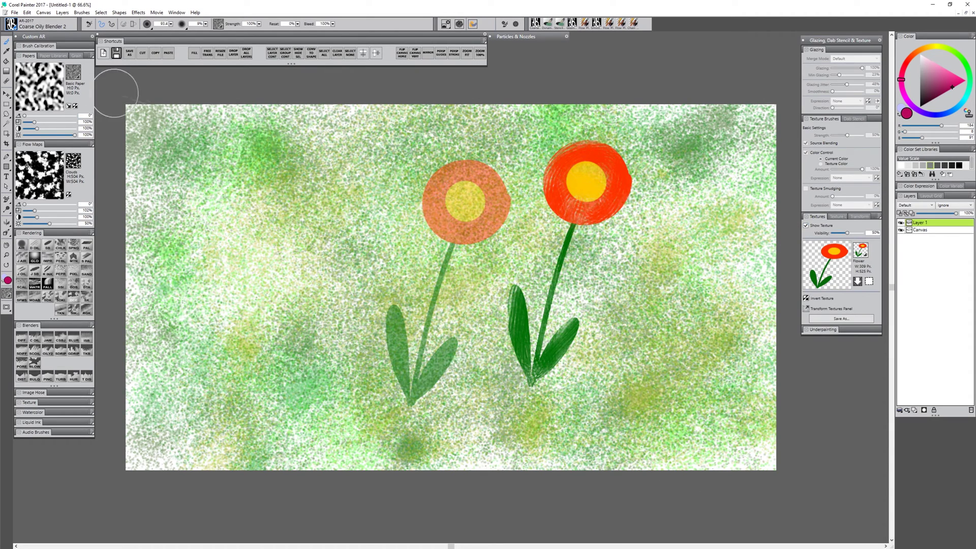
left_click(549, 23)
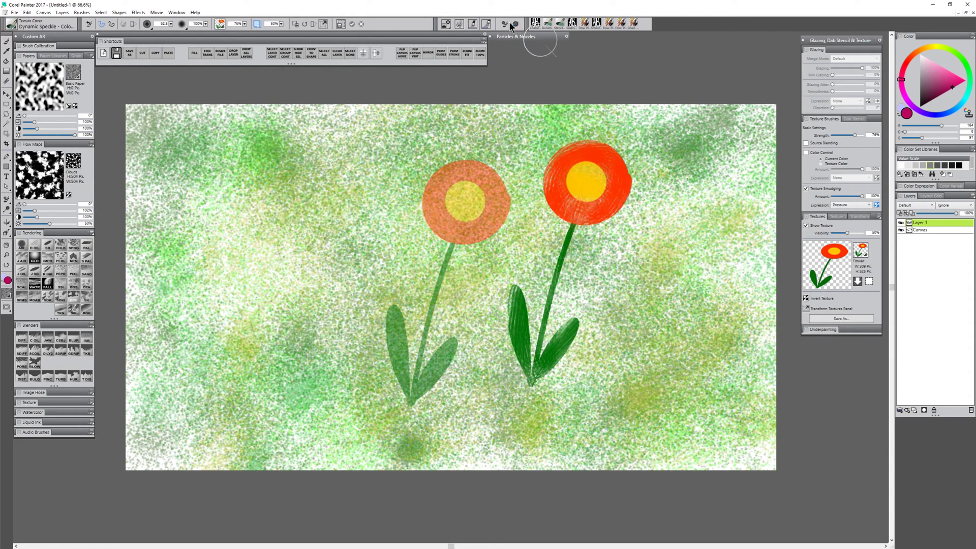
left_click(296, 23)
left_click_drag(475, 218, 326, 223)
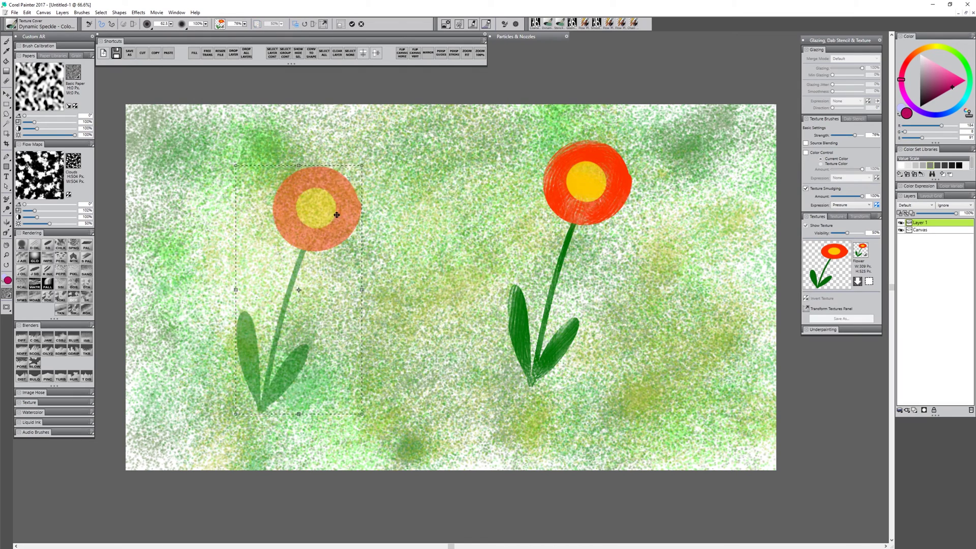
- Shrink the texture and commit it left of the big flower
left_click_drag(360, 164, 117, 186)
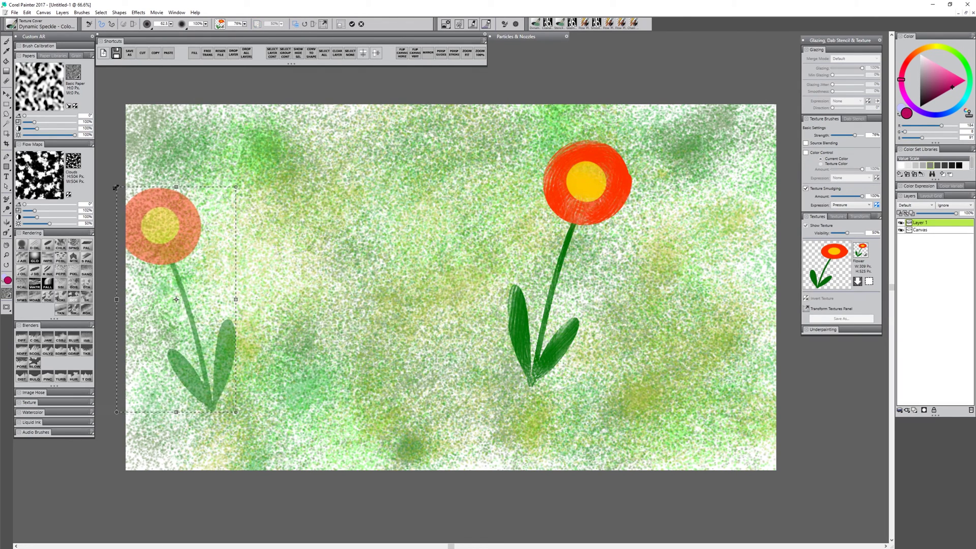
left_click_drag(230, 193, 349, 227)
left_click(555, 322)
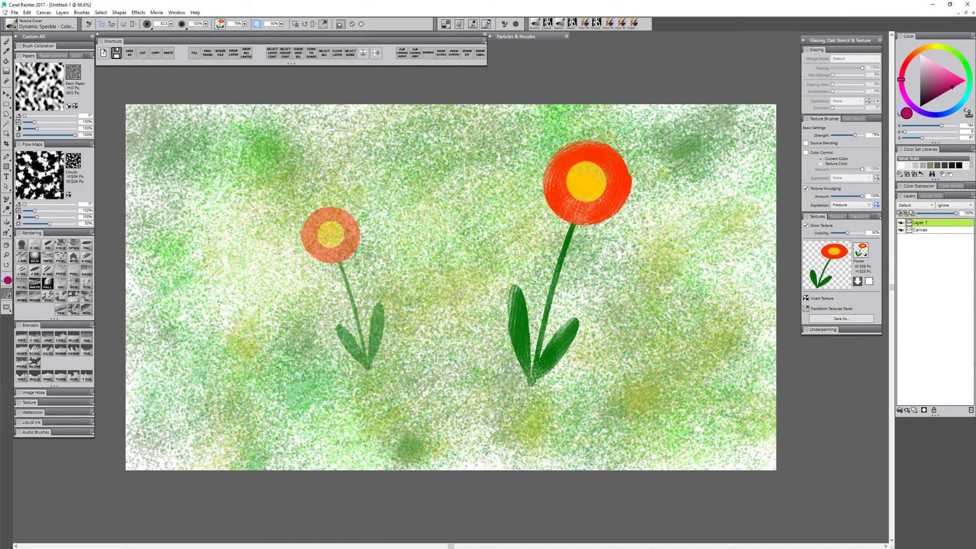
left_click(11, 24)
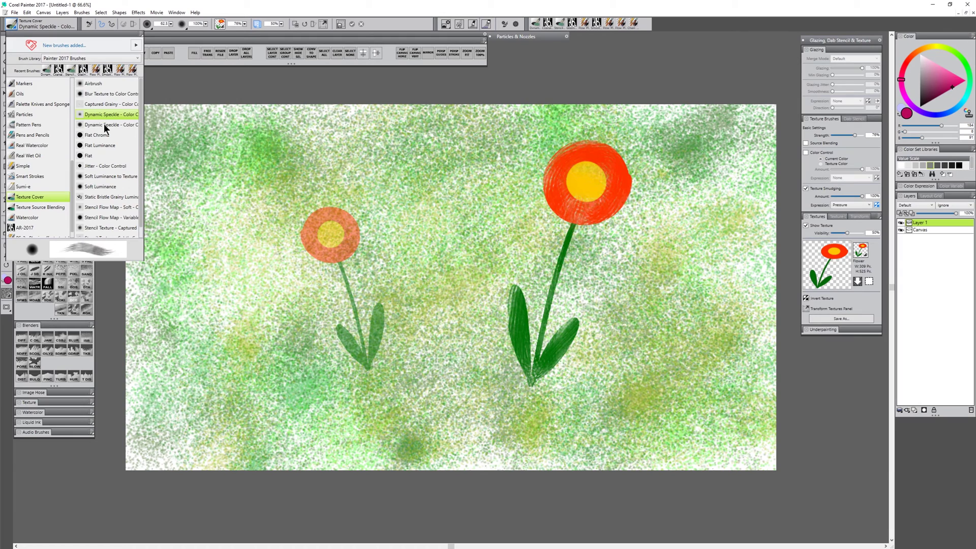
- Paint red over the small texture with Stencil Flow Map - Soft, then hide the overlay
left_click(112, 208)
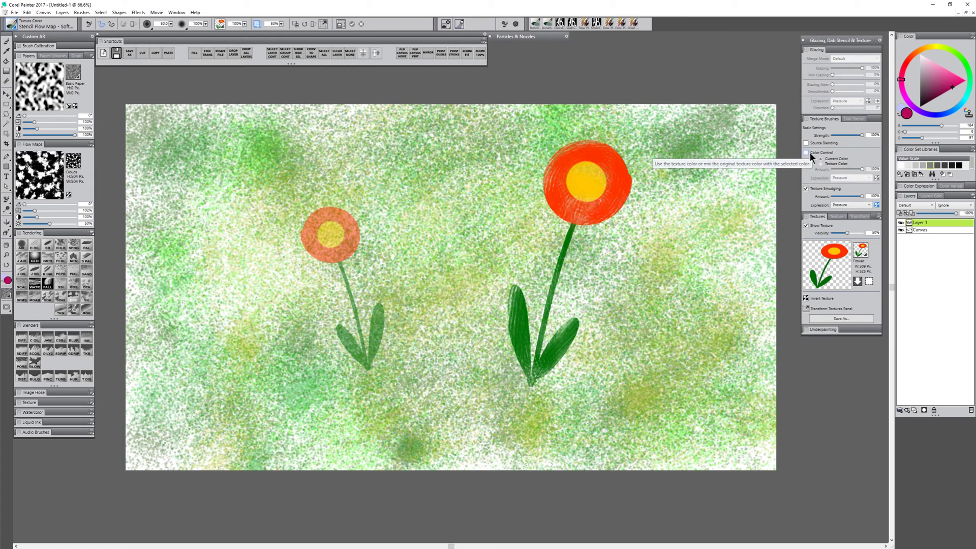
mouse_move(308, 221)
left_mouse_down()
mouse_move(313, 240)
mouse_move(332, 221)
mouse_move(347, 239)
mouse_move(359, 233)
mouse_move(347, 247)
mouse_move(349, 334)
mouse_move(366, 362)
mouse_move(377, 326)
mouse_move(342, 275)
left_mouse_up()
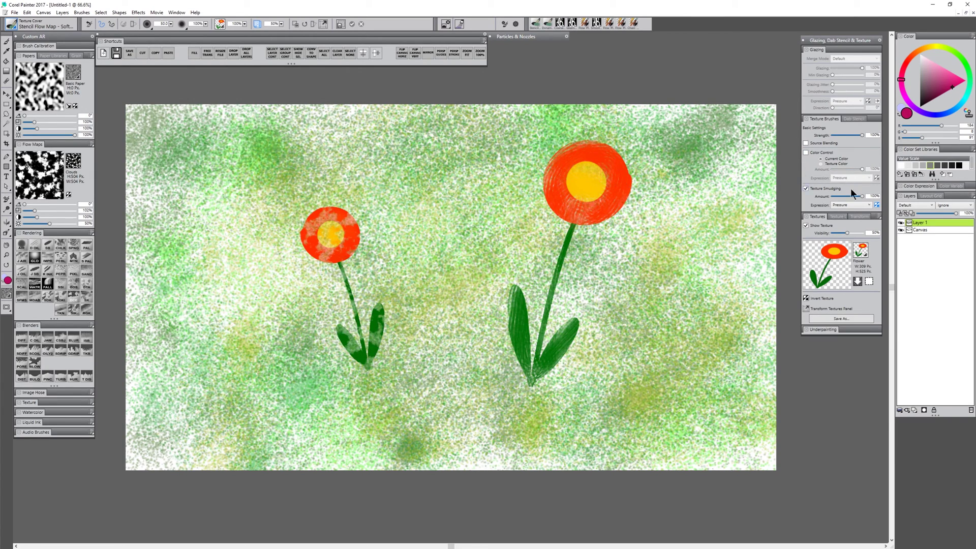
left_click(805, 225)
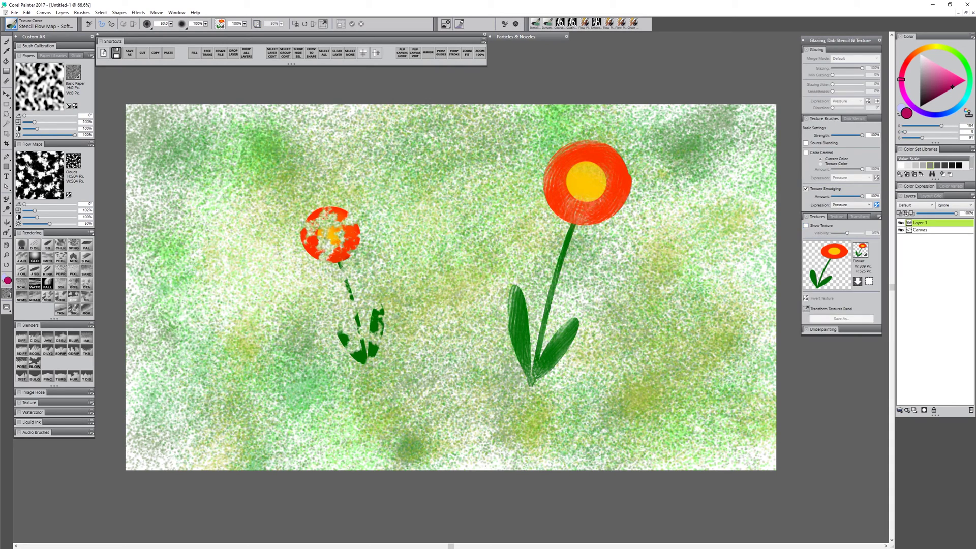
- Lower Flow Map Scale to 53% then 25% and repaint the small flower's head and leaves
left_click(29, 210)
mouse_move(351, 213)
left_mouse_down()
mouse_move(320, 257)
mouse_move(341, 330)
mouse_move(376, 335)
mouse_move(379, 316)
left_mouse_up()
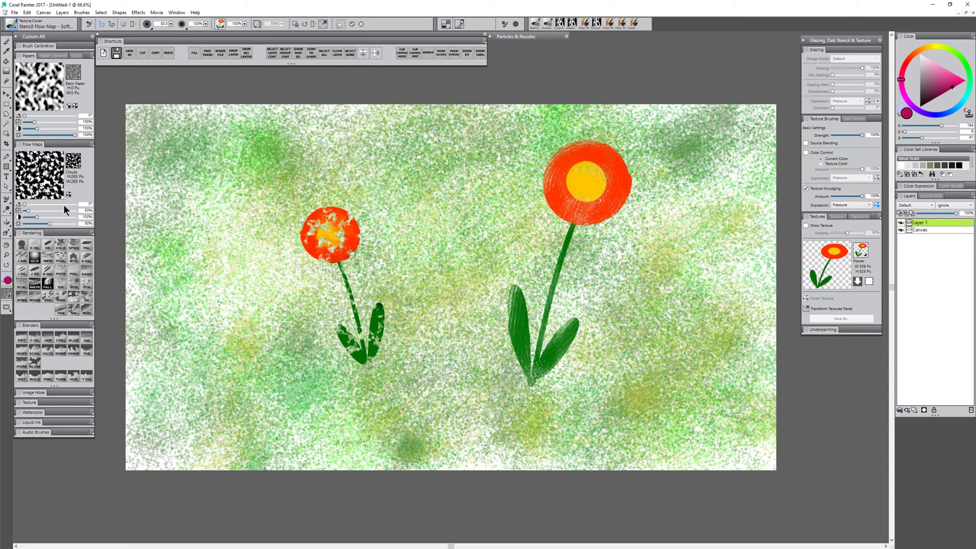
left_click(25, 210)
left_click_drag(312, 219, 350, 277)
mouse_move(351, 333)
left_mouse_down()
mouse_move(363, 358)
mouse_move(380, 308)
left_mouse_up()
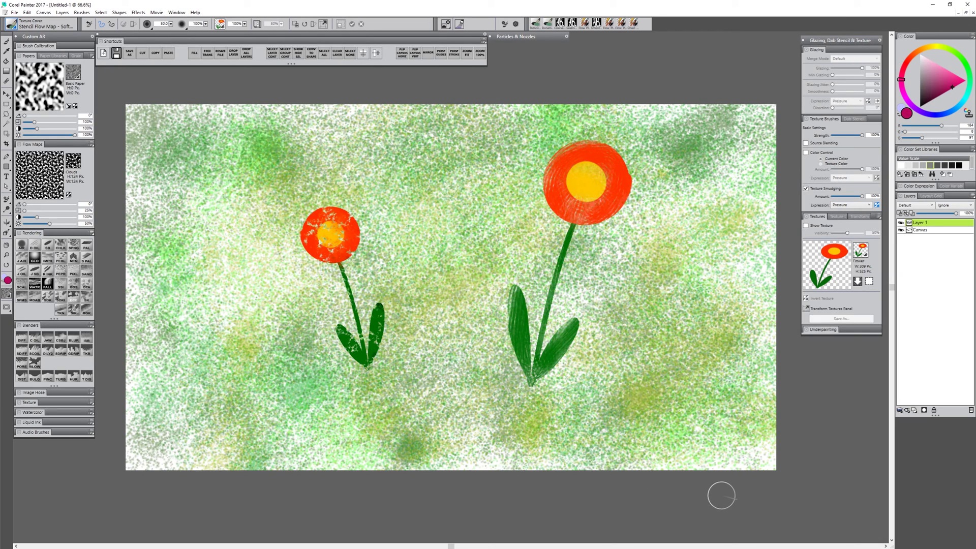
left_click(10, 23)
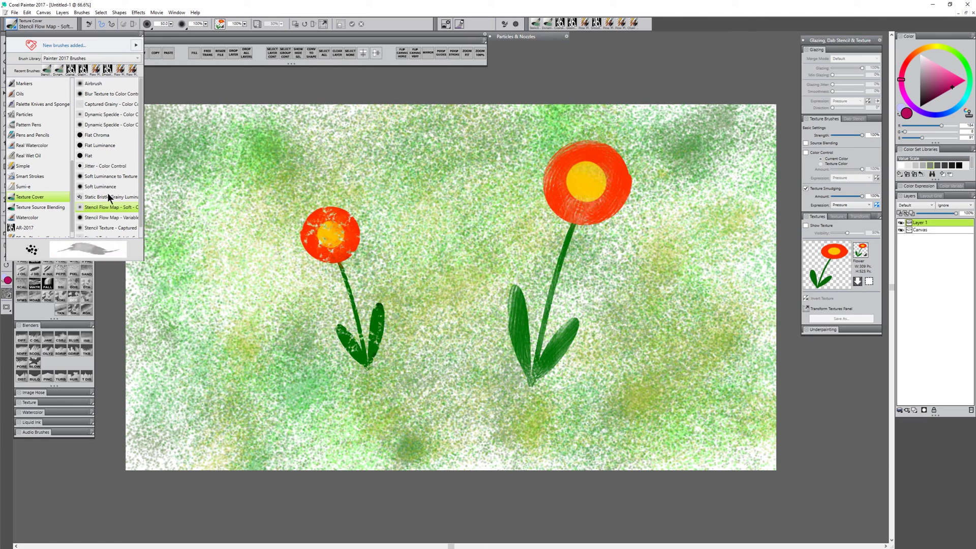
- Close the Brush Selector, leaving the Stencil Flow Map - Soft brush unchanged
left_click(832, 124)
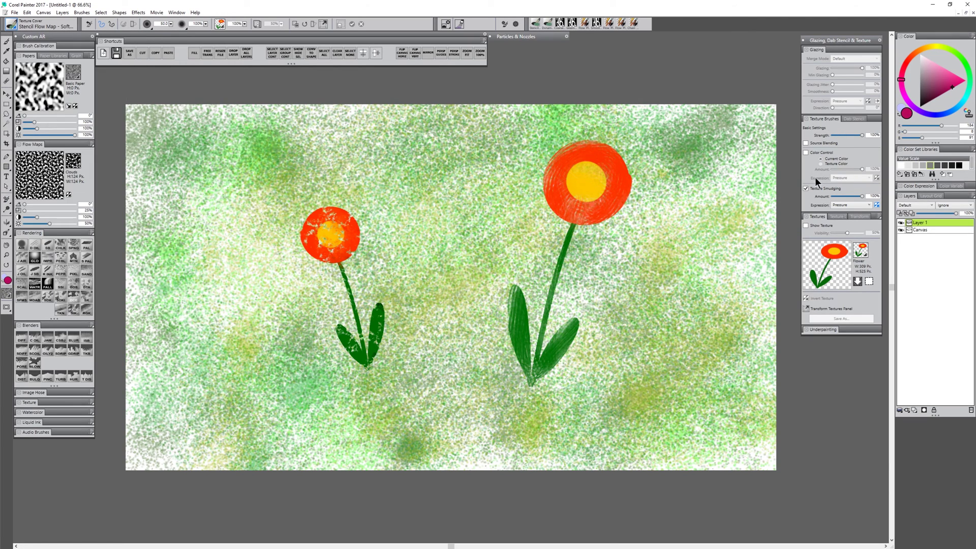